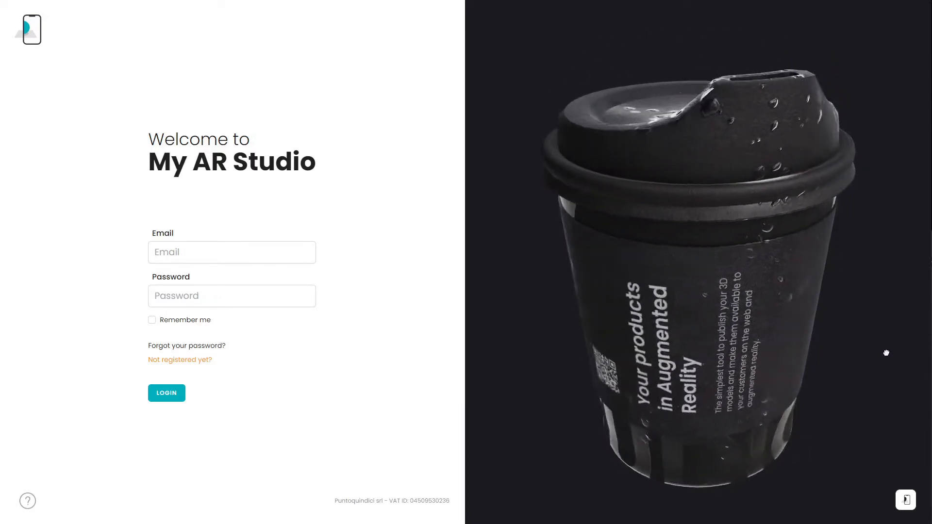
Step: Rotate the 3D coffee cup preview on the My AR Studio login page to view its printed sleeve from different sides
left_click_drag(778, 339, 553, 293)
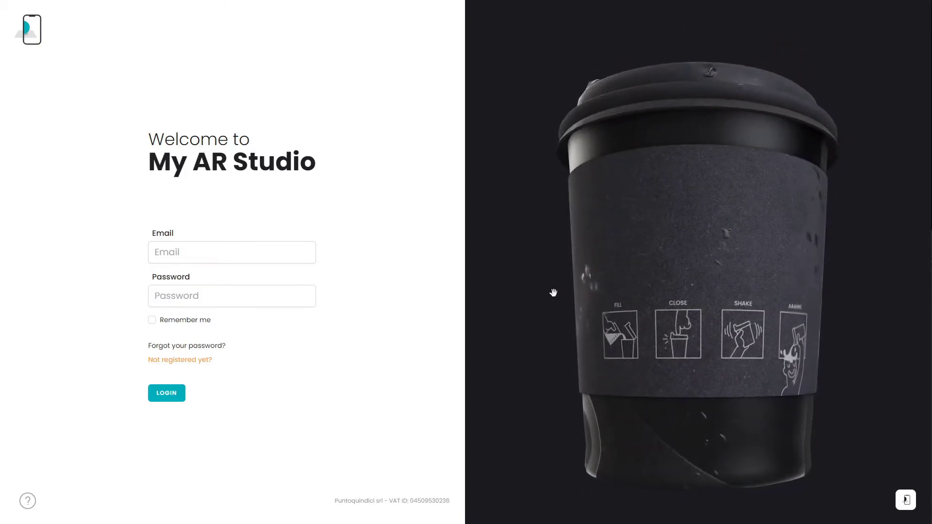
left_click_drag(854, 292, 792, 293)
left_click_drag(896, 304, 679, 323)
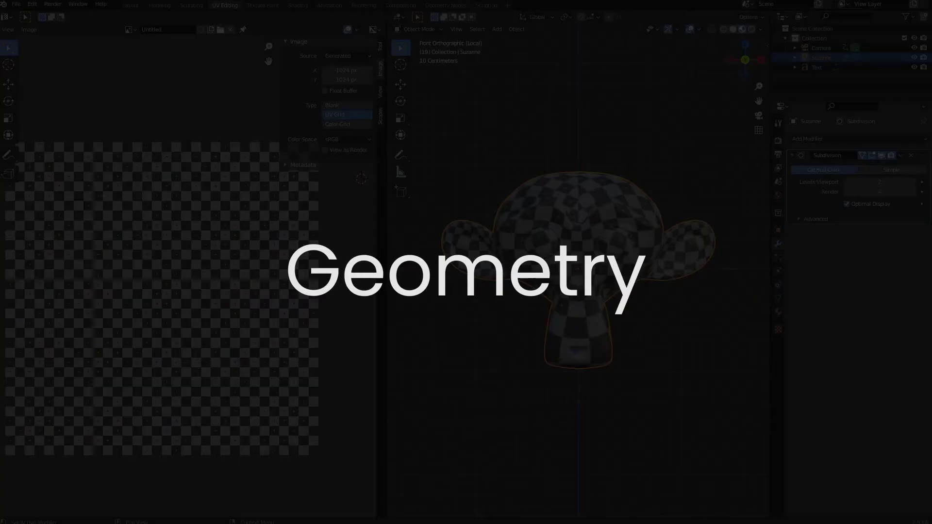
Step: Enlarge the monkey head's whole UV layout beyond the checker image and rotate it
key("Tab")
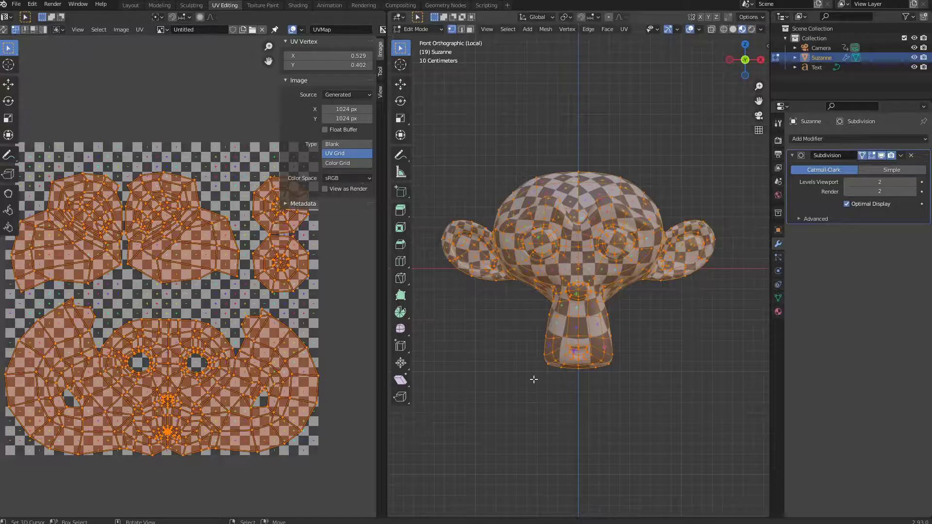
key("s")
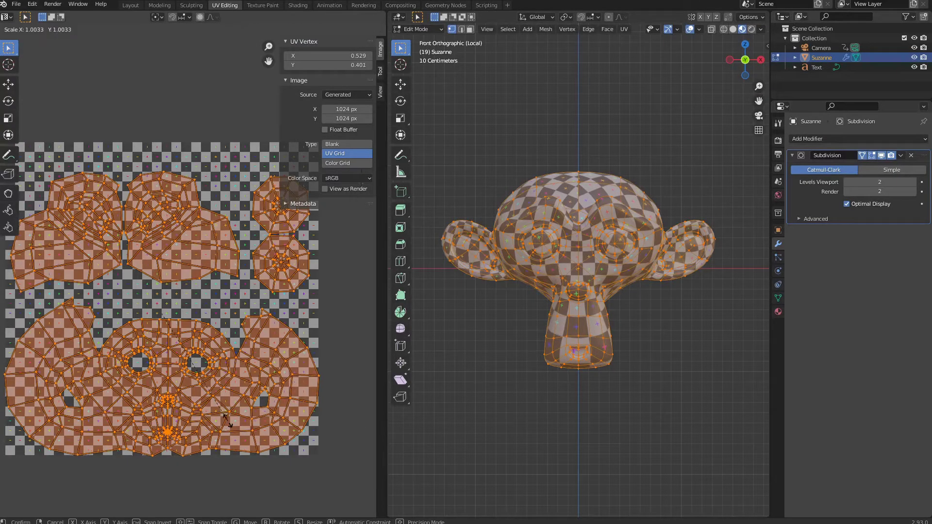
left_click(269, 454)
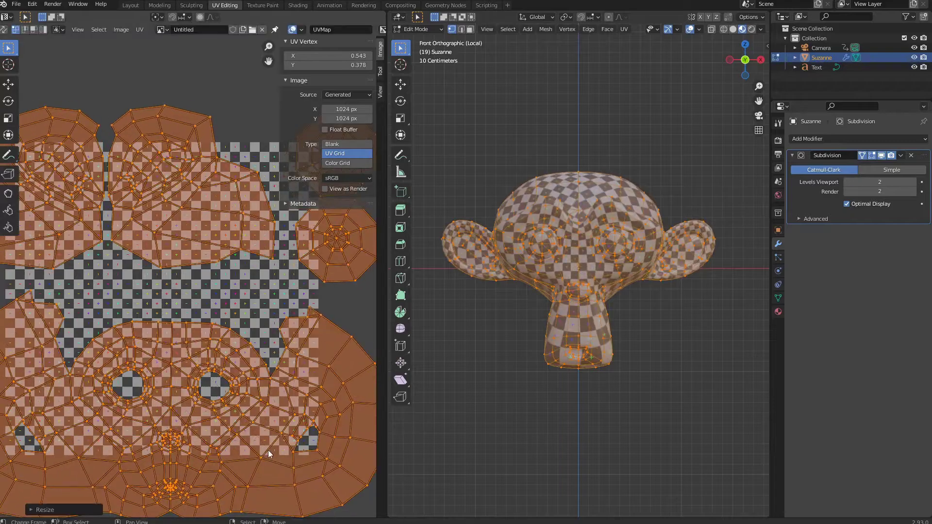
key("r")
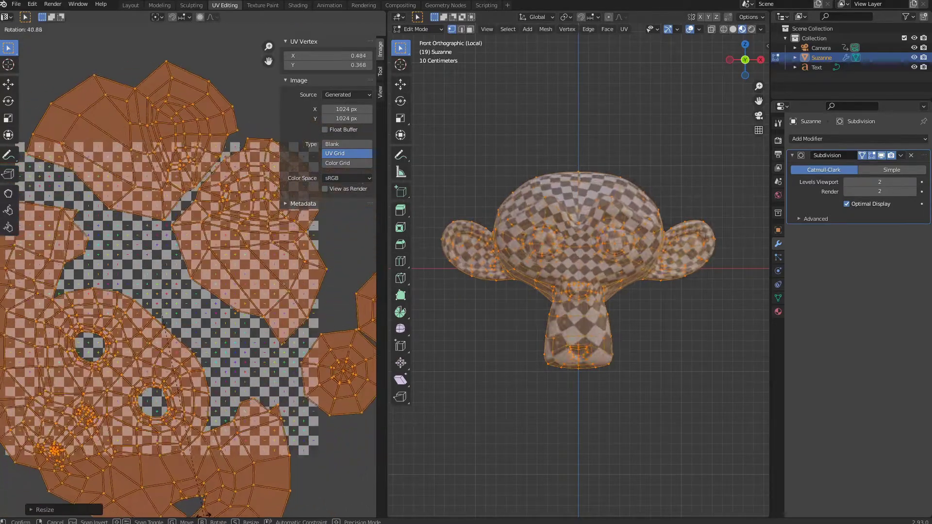
left_click(195, 519)
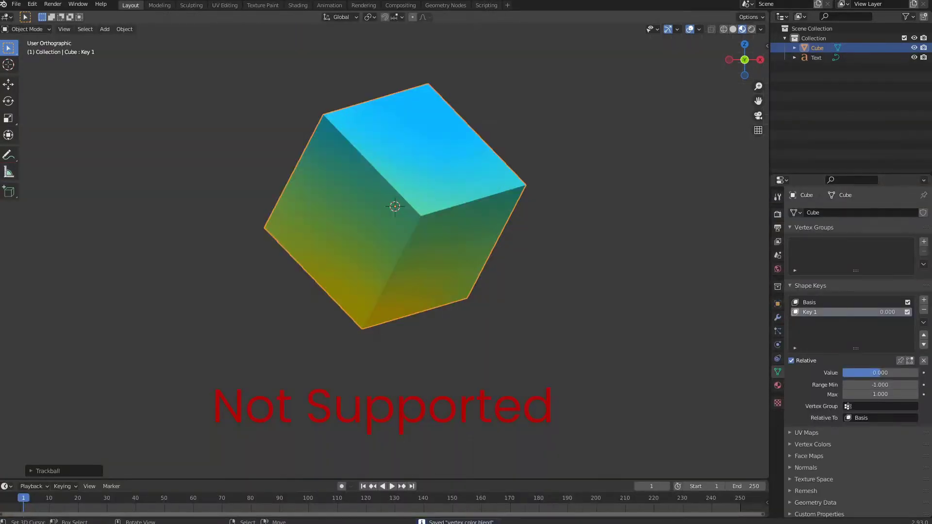
Step: Adjust the value of the cube's shape key Key 1
mouse_move(877, 373)
left_mouse_down()
mouse_move(916, 374)
mouse_move(840, 373)
mouse_move(916, 372)
mouse_move(842, 372)
mouse_move(916, 372)
mouse_move(883, 372)
left_mouse_up()
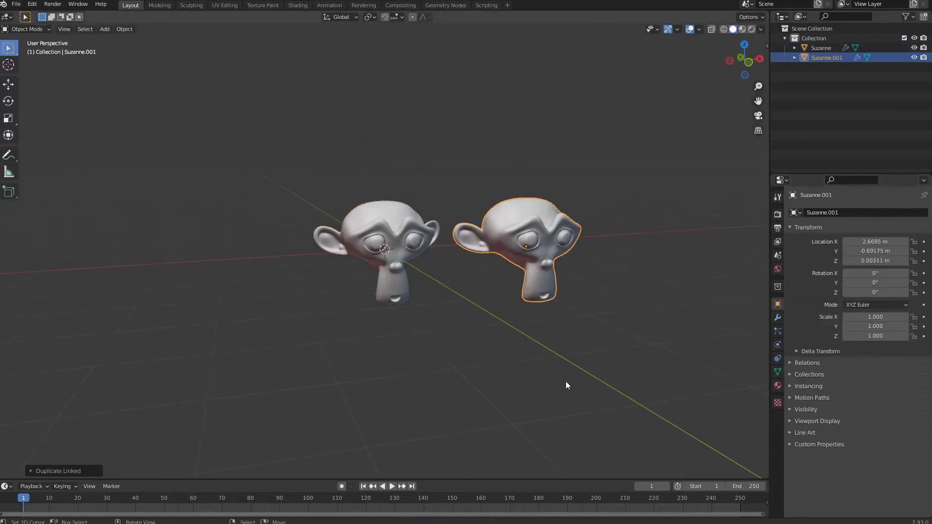
Step: Place a linked duplicate of the monkey head on the other side of the original and rotate it freely
key("alt+d")
left_click(206, 368)
key("r")
key("r")
left_click(272, 368)
Step: Select all three monkey heads and make linked duplicates of the row below and above to form a three-by-three grid
right_click(388, 240, "shift")
right_click(526, 247, "shift")
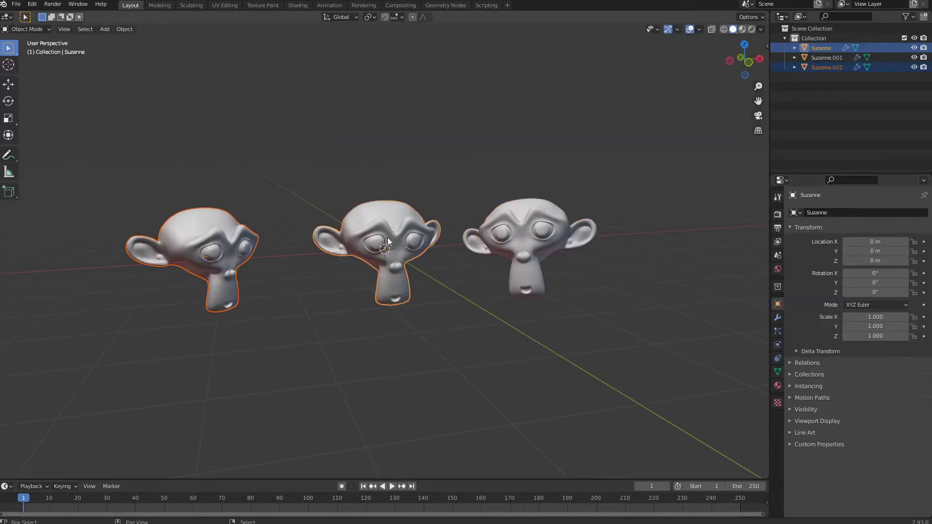
key("alt+d")
left_click(521, 278)
key("alt+d")
left_click(530, 87)
Step: Make linked duplicates of the lower middle monkey head and spread them through the gaps and around the edges of the grid
right_click(404, 389)
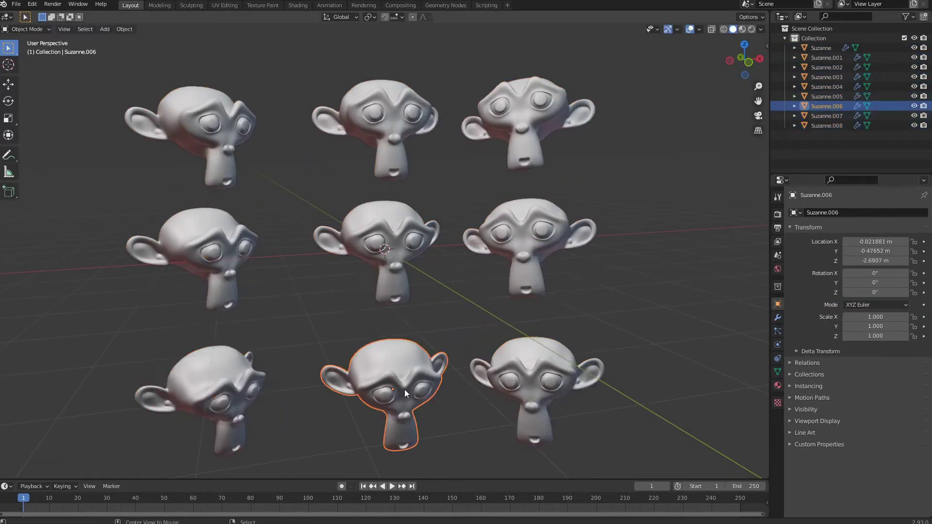
key("alt+d")
left_click(479, 287)
key("alt+d")
left_click(477, 159)
key("alt+d")
left_click(279, 165)
left_click(297, 305)
key("alt+d")
left_click(613, 160)
key("alt+d")
left_click(628, 311)
key("alt+d")
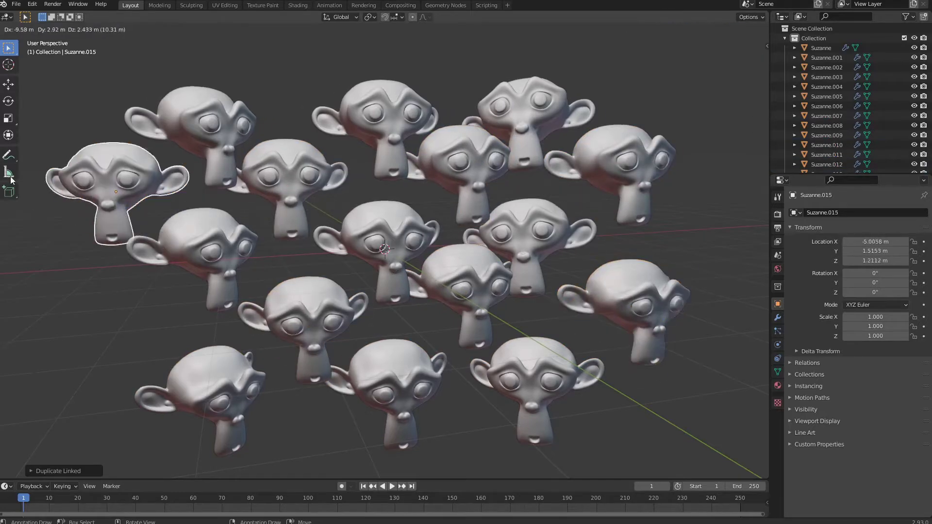
left_click(109, 186)
left_click(61, 342)
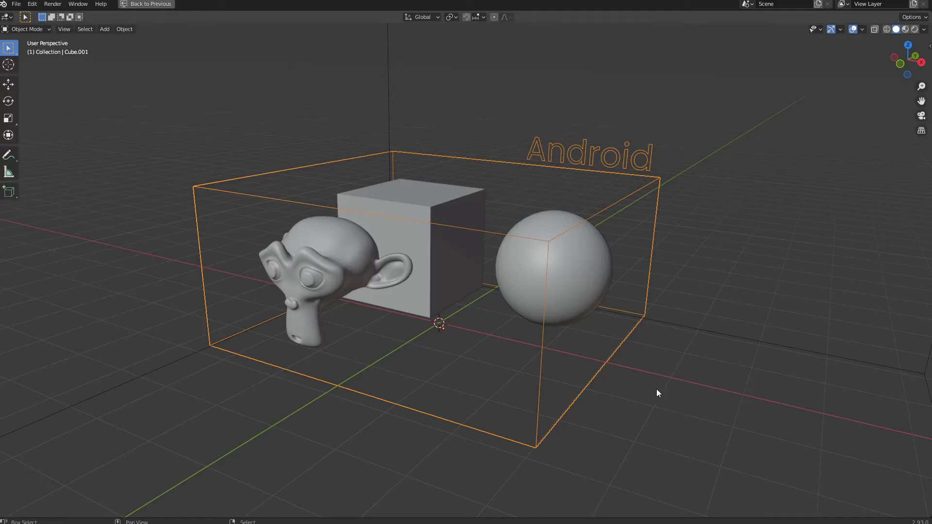
Step: Play the animation of the monkey head, cube and sphere around the Android bounding box
key("space")
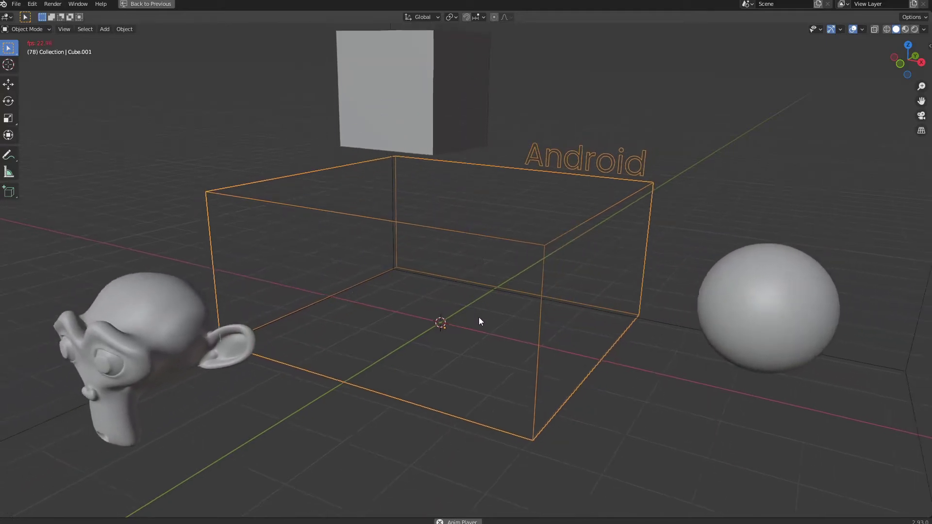
left_click(649, 191)
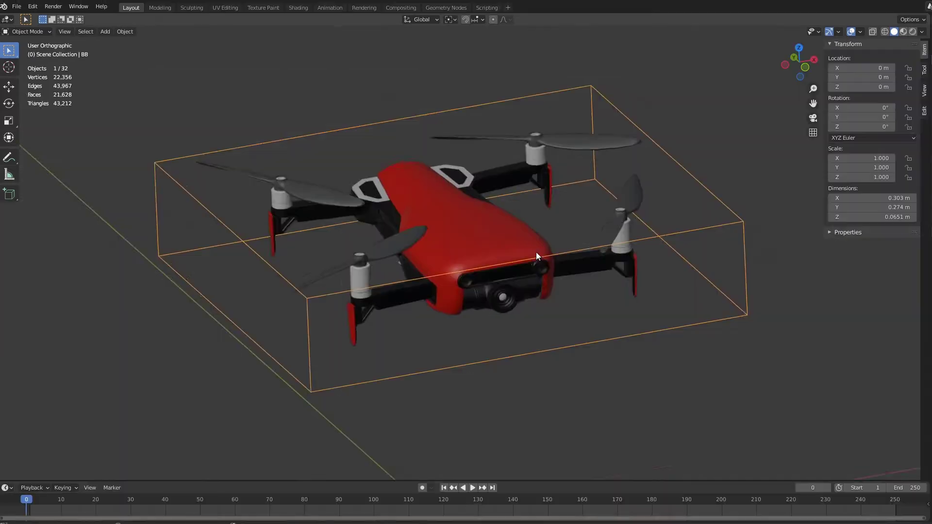
Step: Lower the small plane beneath the drone along Z to about -0.042 m and start scaling it
middle_click_drag(536, 252, 447, 295, "ctrl")
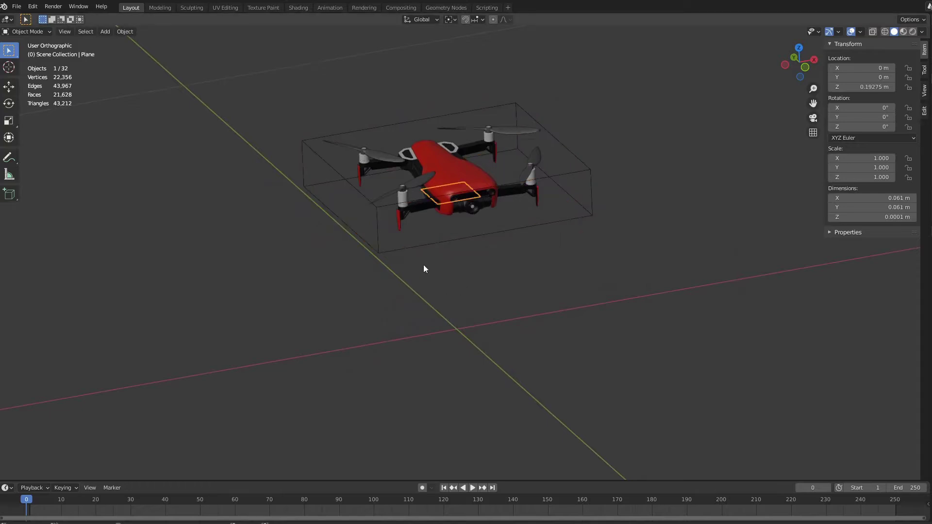
key("g")
key("z")
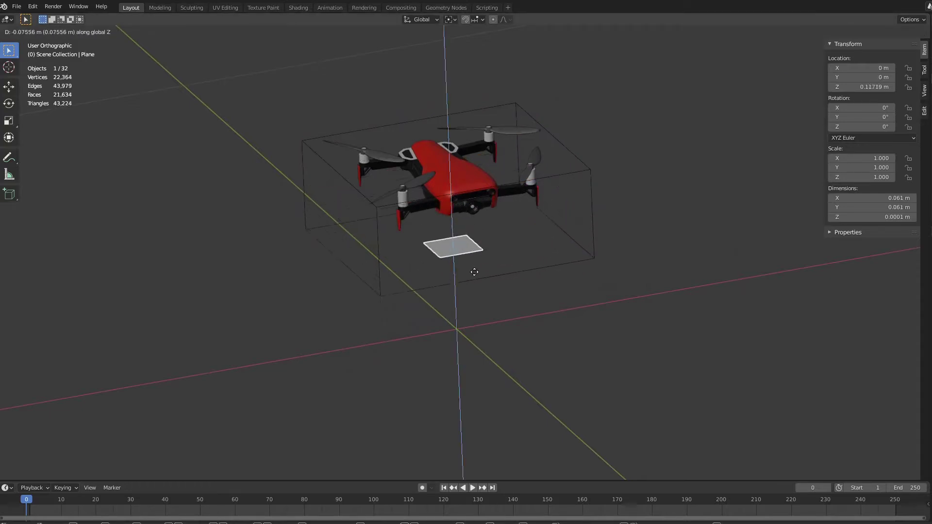
left_click(642, 392)
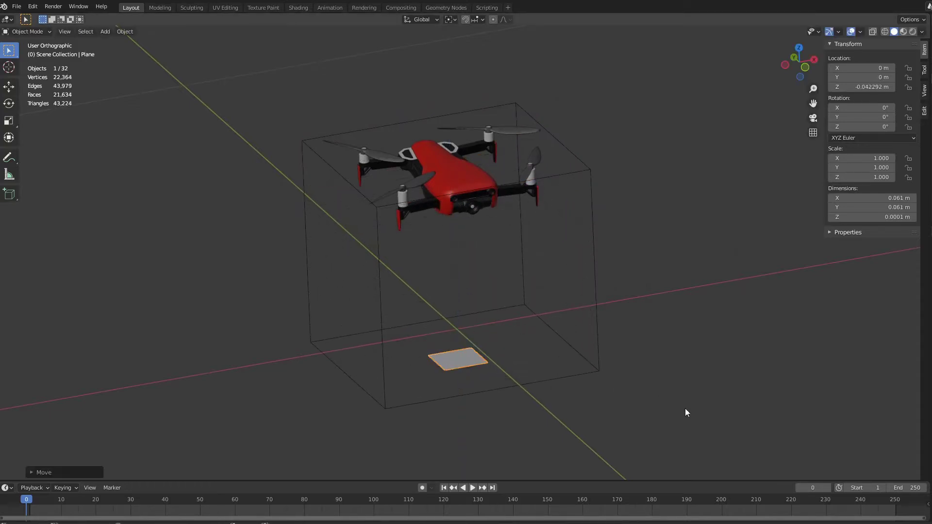
key("s")
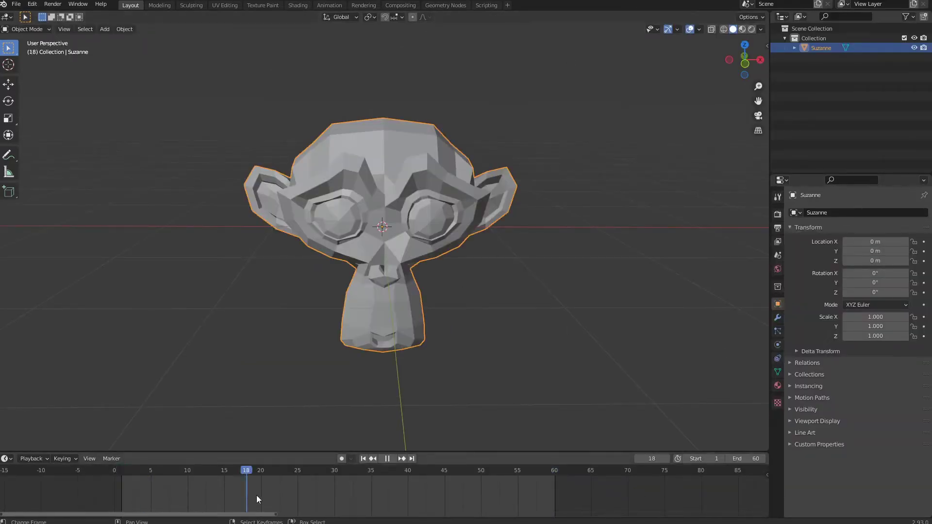
Step: Keyframe the monkey head's scale at frame 30, shrink the head at frame 31 and keyframe its scale there
key("i")
left_click(515, 312)
key("Right")
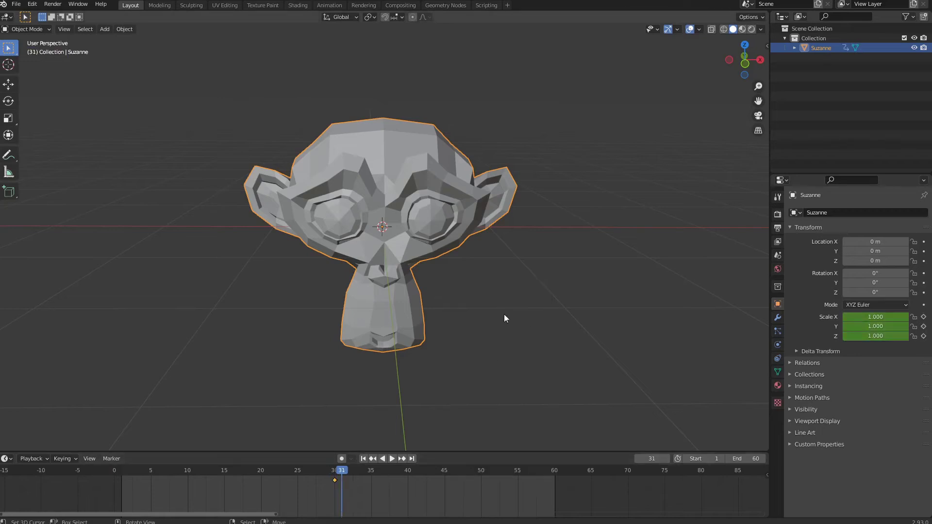
key("s")
left_click(394, 234)
key("i")
left_click(395, 234)
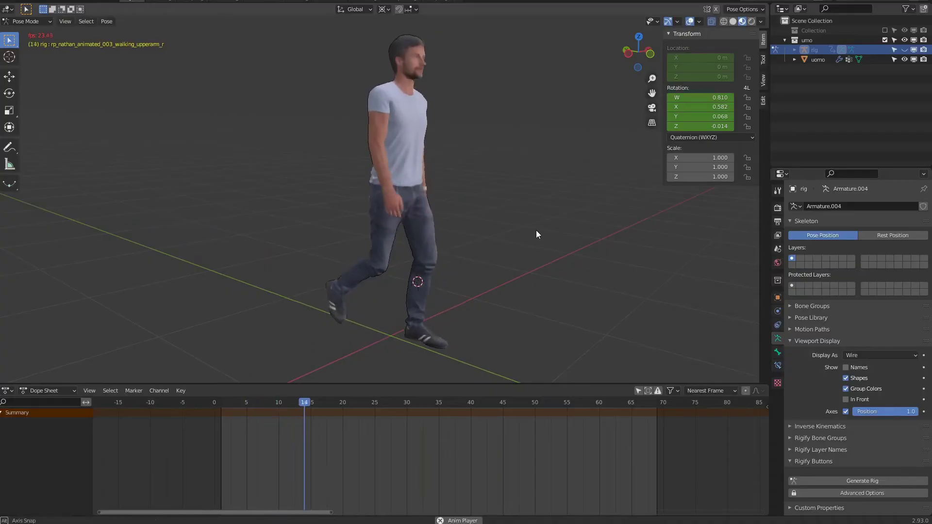
Step: Unhide the walking man's rig and view the animated figure with its bones from several angles
middle_click_drag(472, 233, 281, 225)
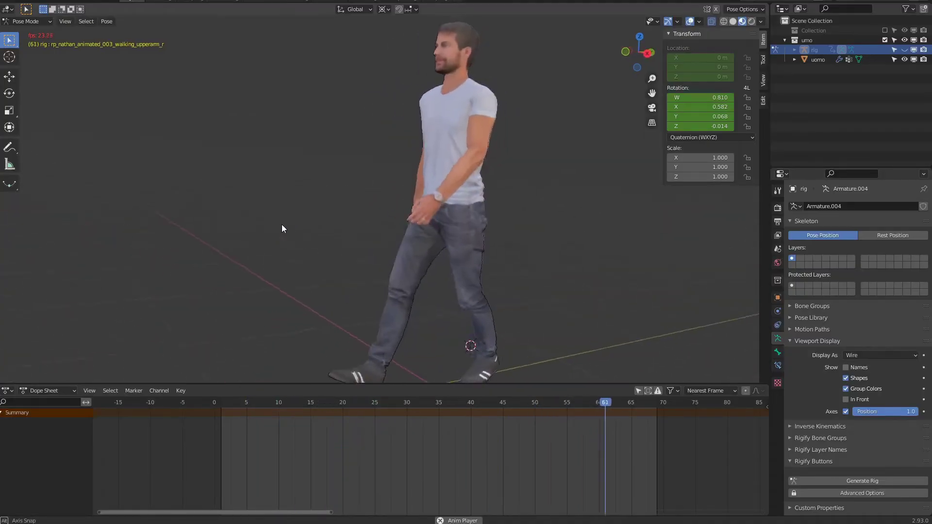
middle_click_drag(369, 219, 562, 229)
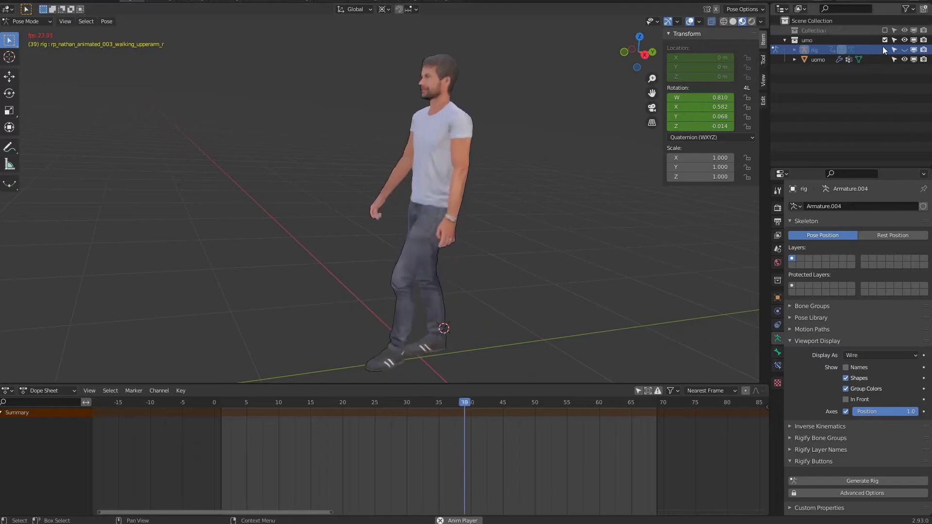
left_click(904, 50)
middle_click_drag(503, 178, 434, 259)
scroll(433, 258, "up", 1)
middle_click_drag(501, 192, 501, 223, "shift")
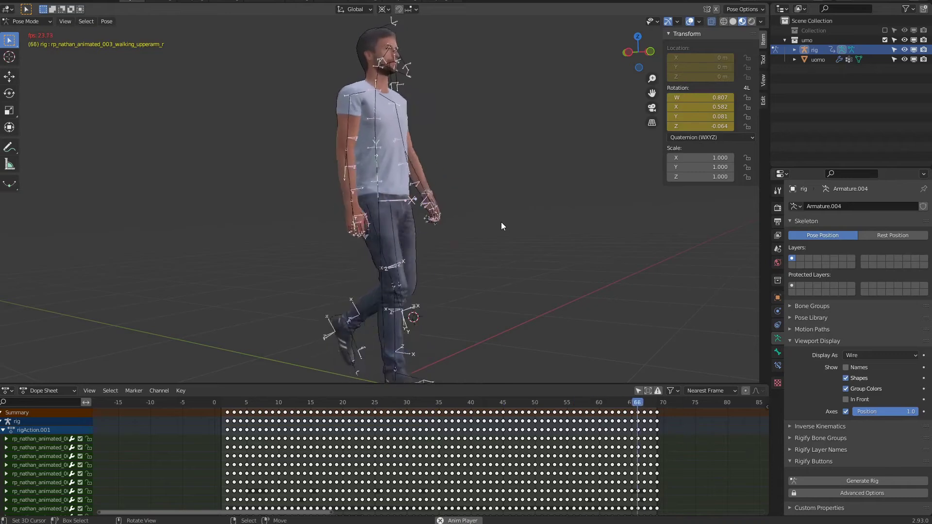
middle_click_drag(501, 223, 334, 220)
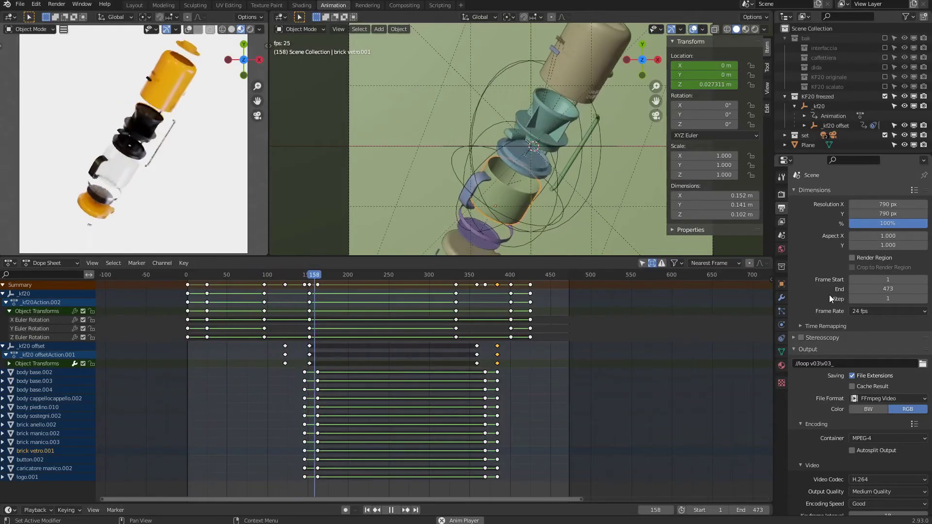
Step: Set the coffee maker scene's output frame rate to 30 fps
left_click(872, 309)
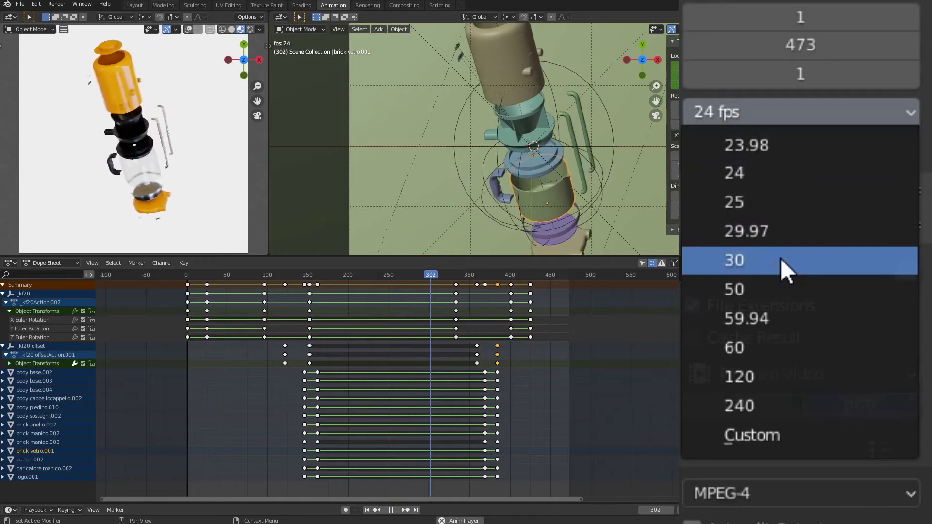
left_click(843, 256)
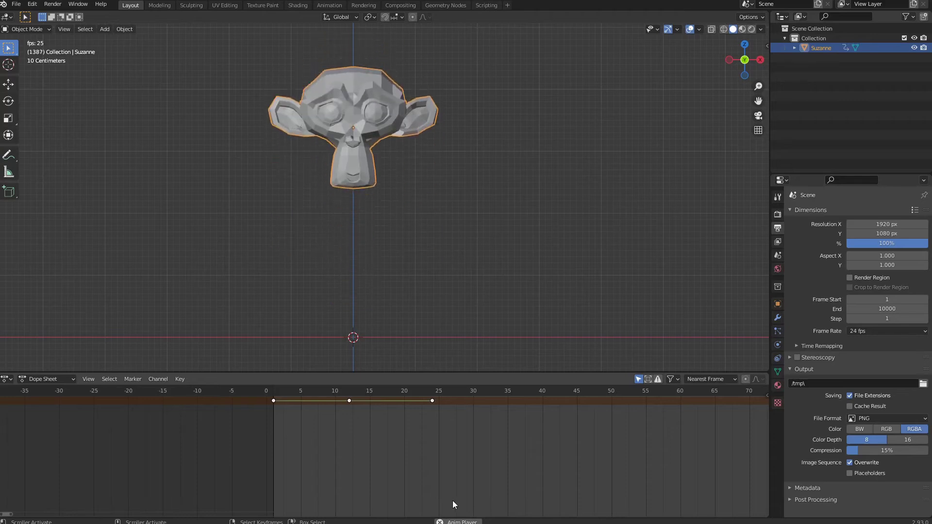
Step: Duplicate the monkey head's last keyframe and place the copy at frame 35
left_click(432, 401)
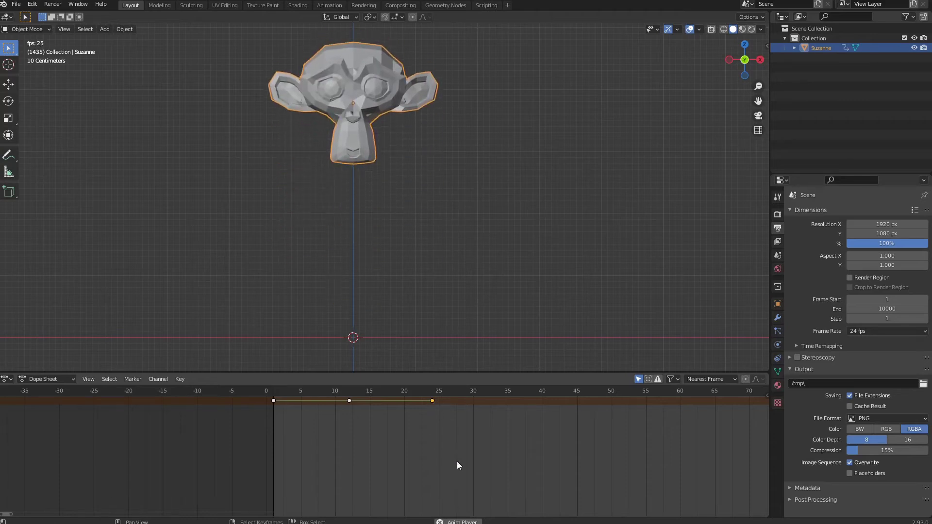
key("shift+d")
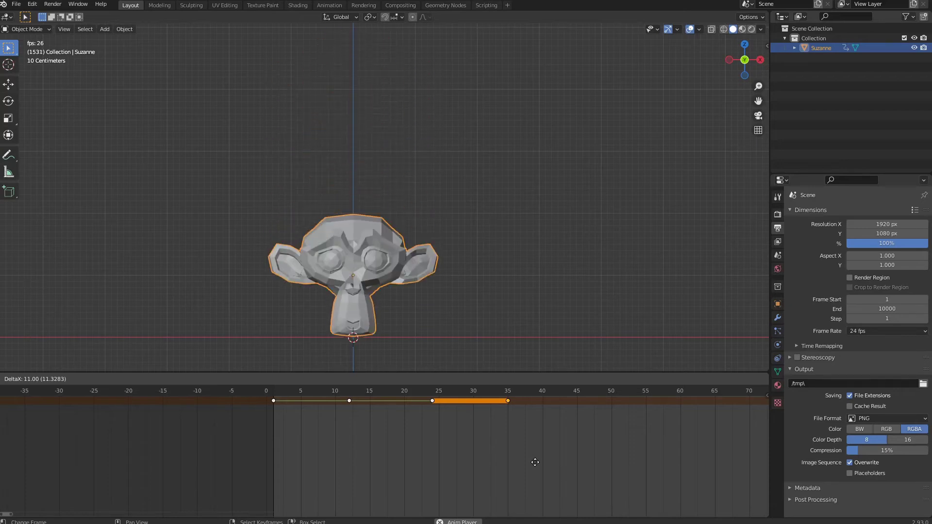
left_click(535, 462)
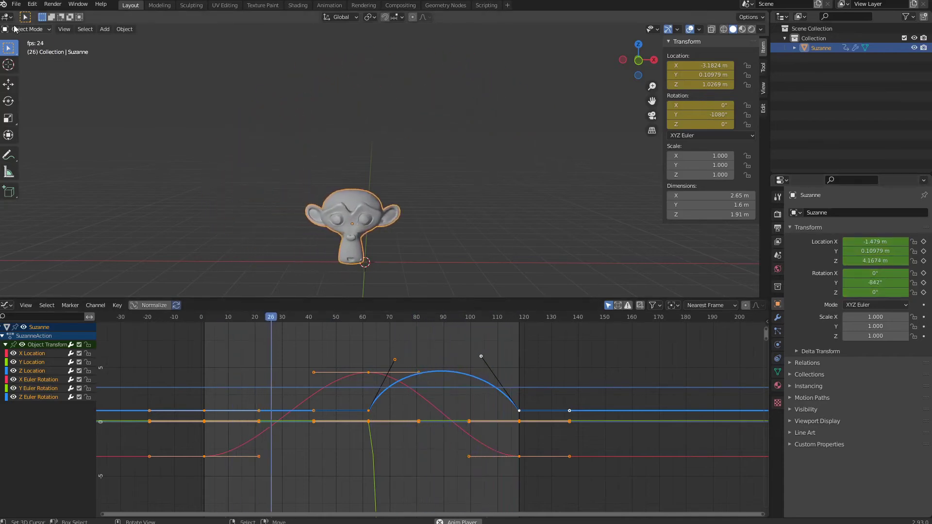
Step: Start a glTF 2.0 export of the animated monkey head and open its animation export settings
left_click(16, 4)
mouse_move(30, 144)
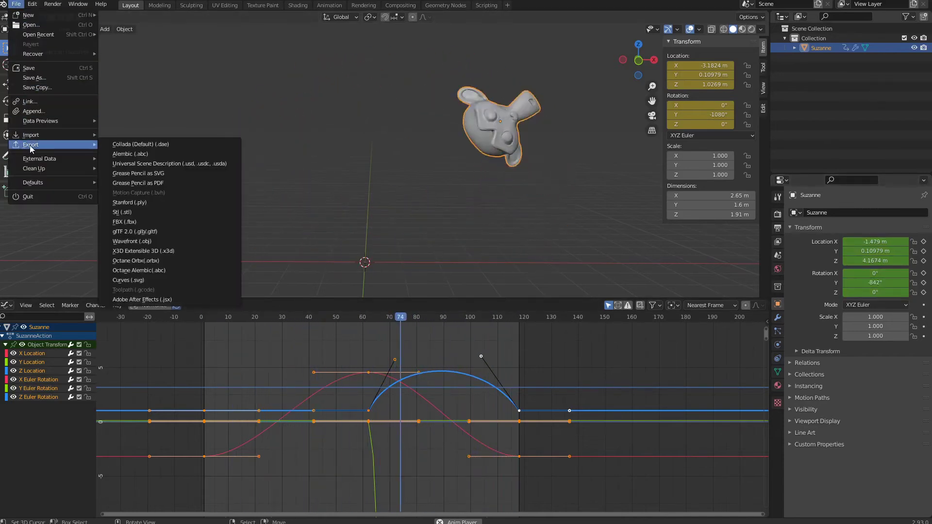
left_click(150, 233)
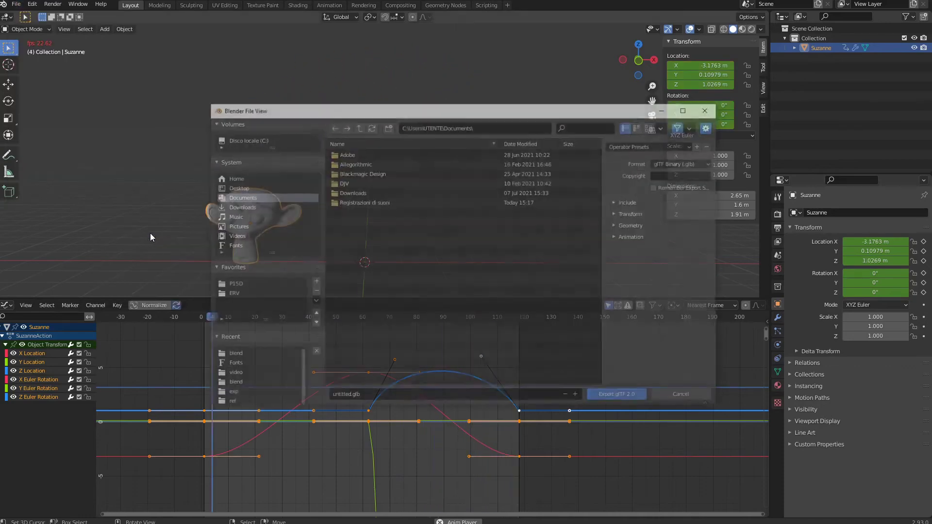
left_click(617, 238)
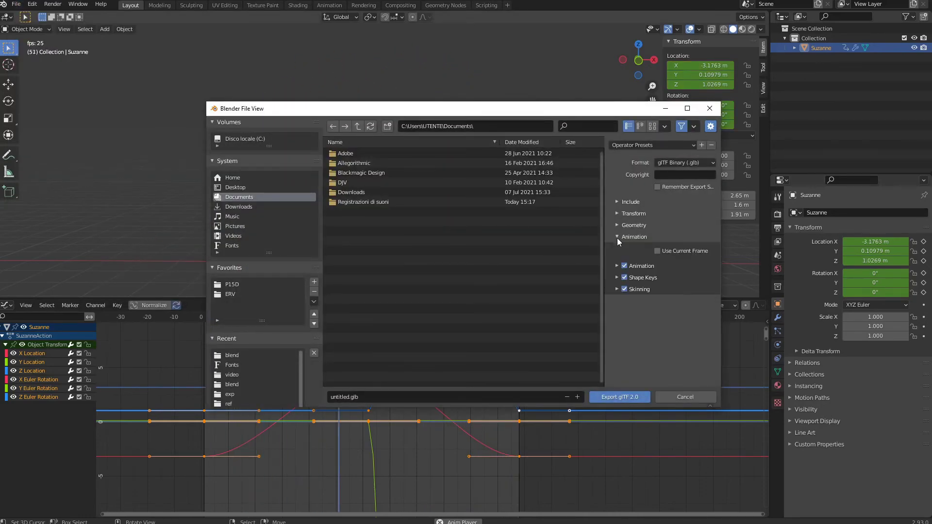
left_click(616, 267)
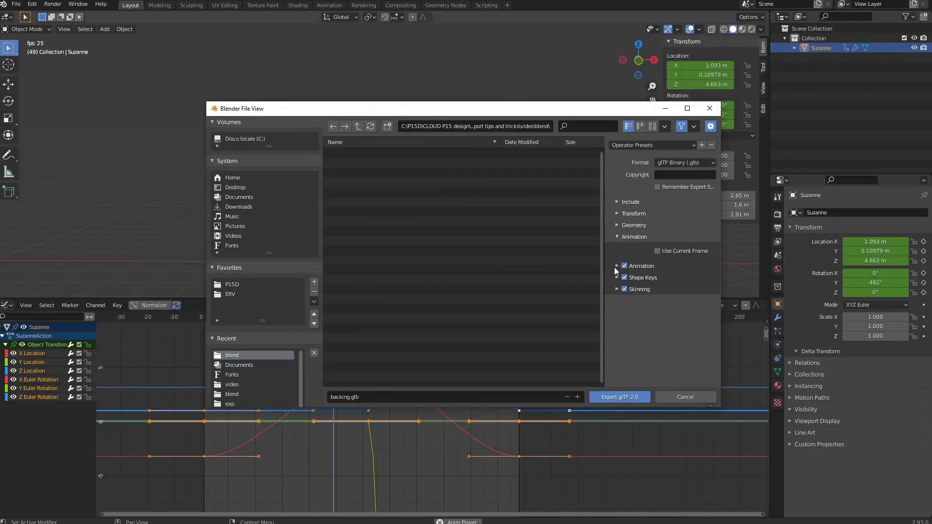
Step: Enable limiting the exported animation to the playback range and disable Group by NLA Track
left_click(616, 266)
left_click(657, 280)
left_click(657, 317)
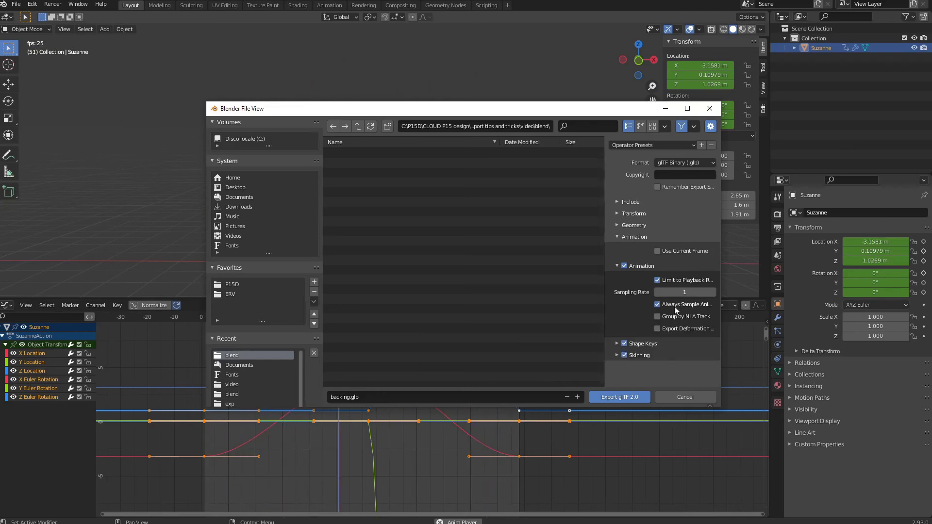